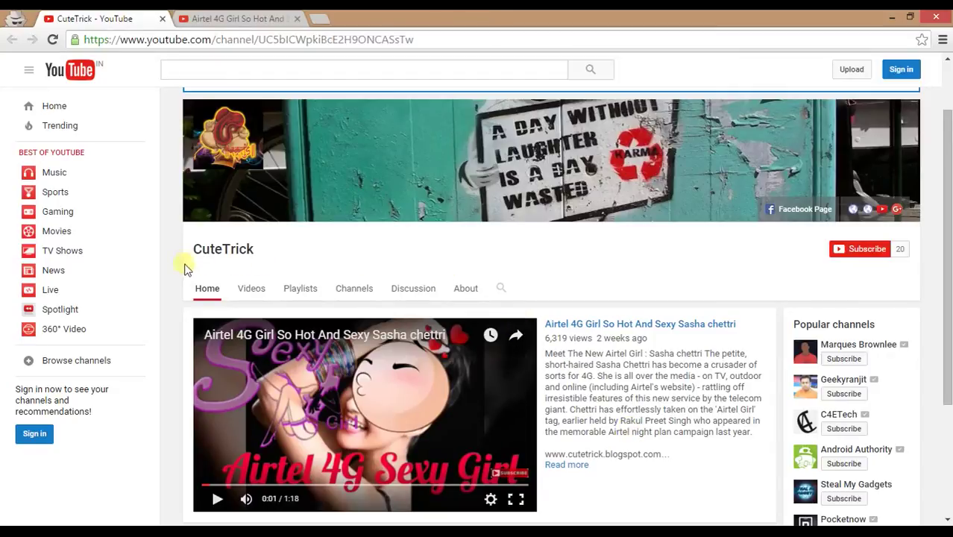
- View the channel's video page in the other browser tab and return to the CuteTrick channel page
key("ctrl+Tab")
scroll(431, 283, "down", 1)
mouse_move(588, 327)
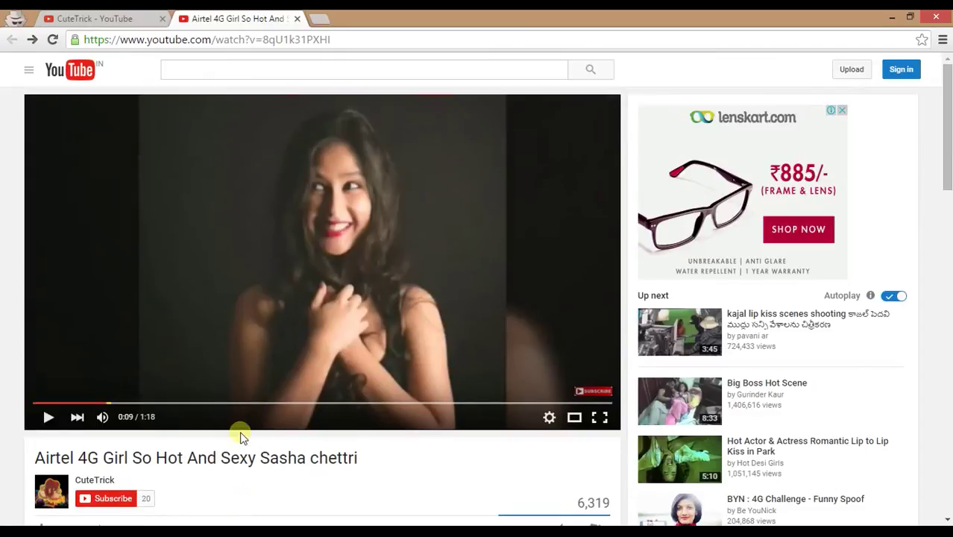
left_click(105, 20)
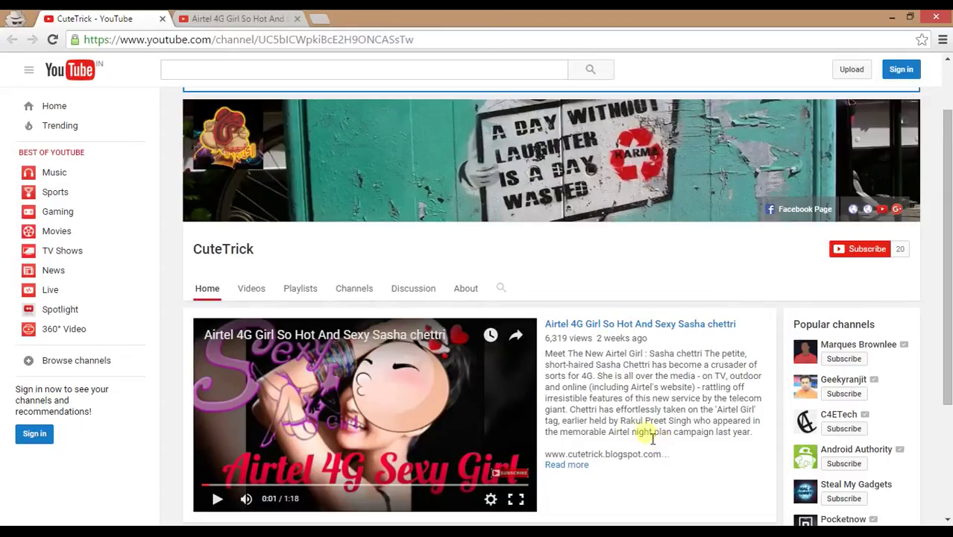
- Switch to the File Explorer Computer window and open the computer's properties to show the basic system information
left_click(80, 520)
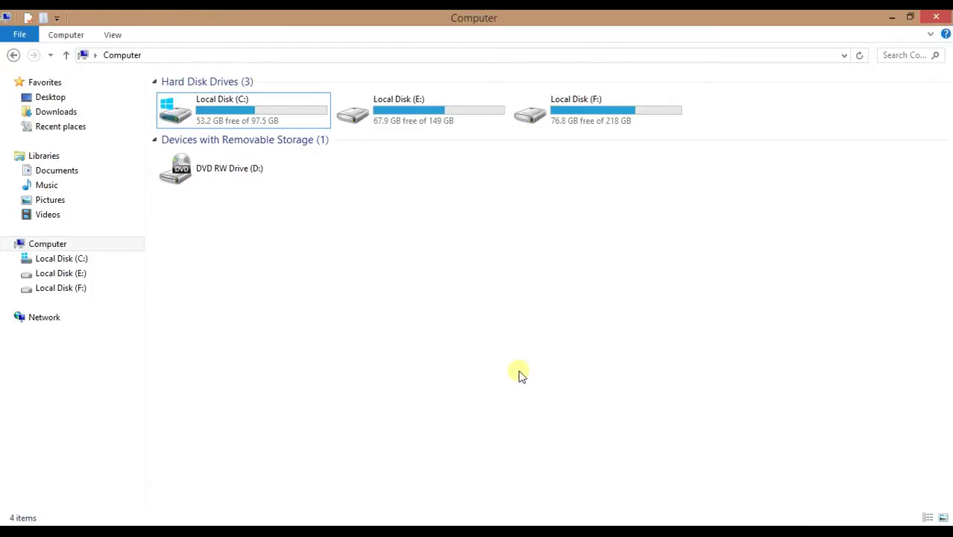
right_click(474, 242)
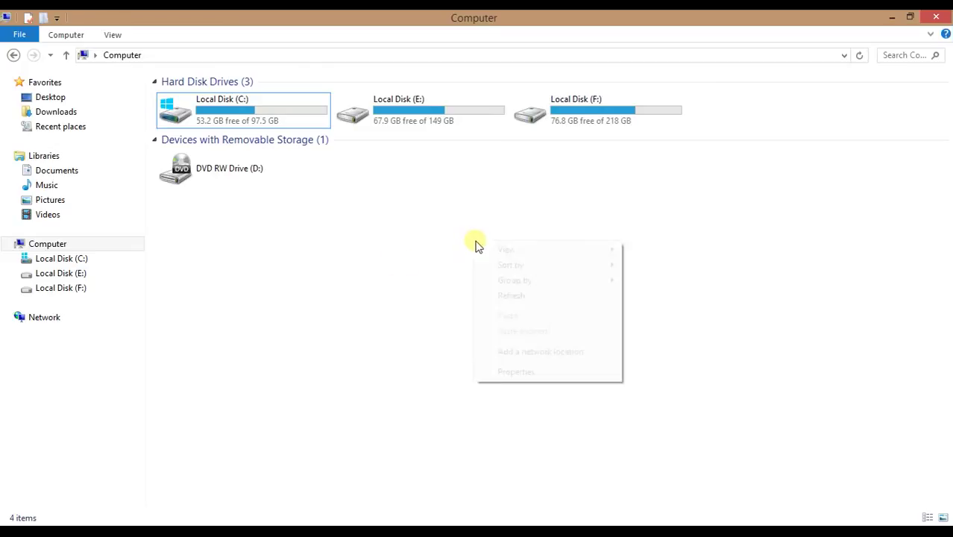
left_click(555, 371)
left_click(934, 445)
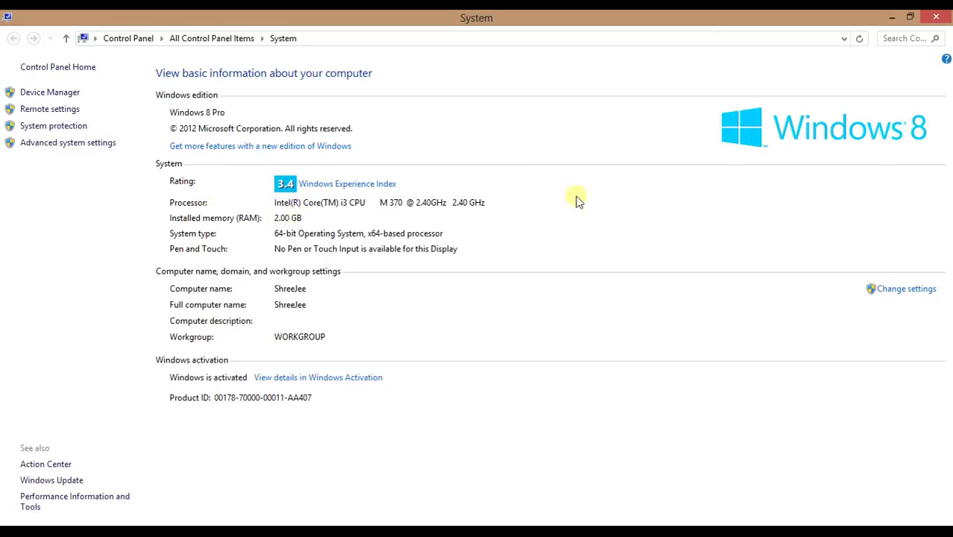
- Open the Virtual Memory settings from the advanced system performance options and move the dialog clear of the windows behind it
left_click(53, 147)
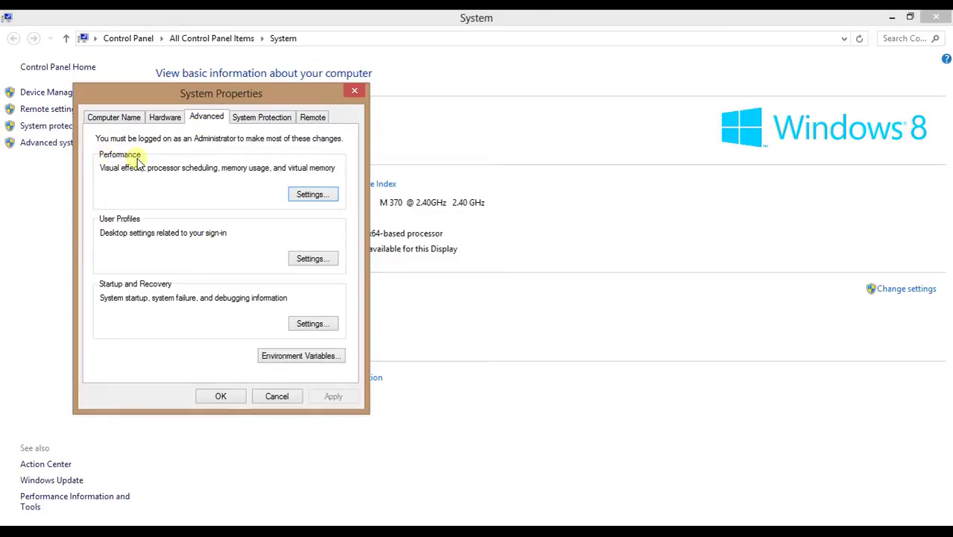
left_click(311, 195)
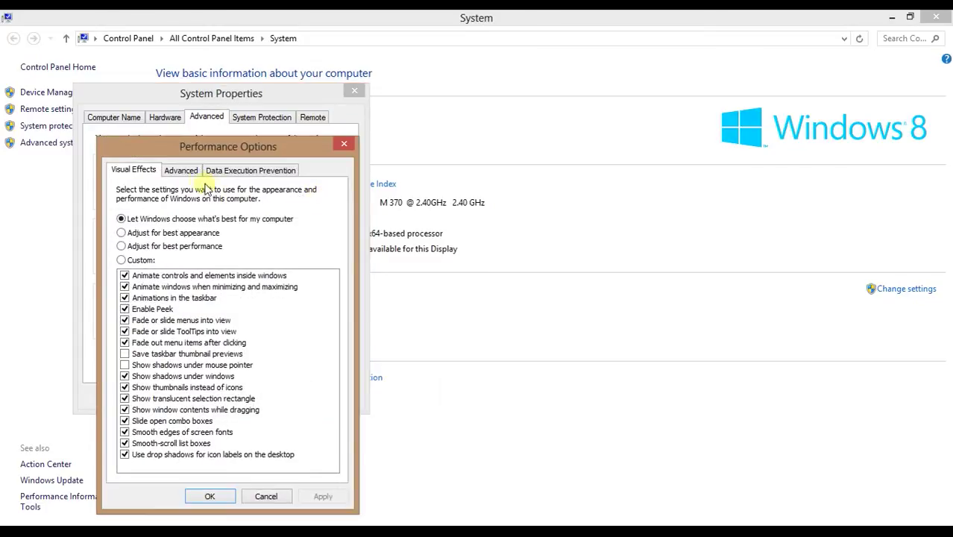
left_click(182, 171)
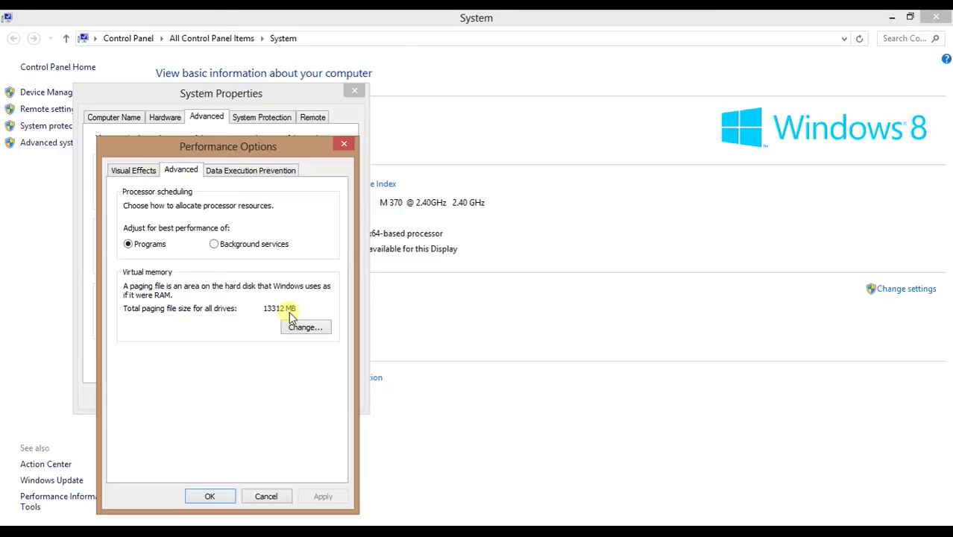
left_click(303, 332)
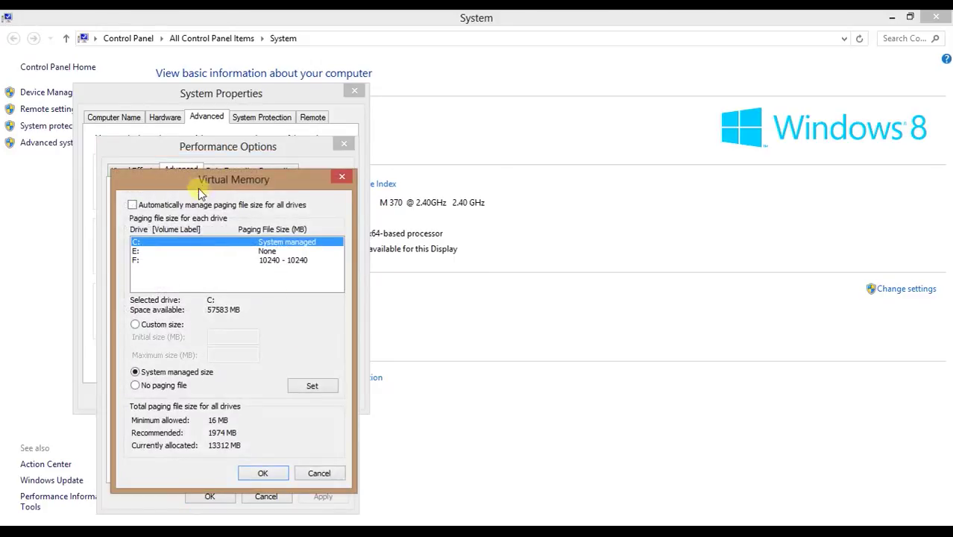
left_click_drag(197, 182, 256, 149)
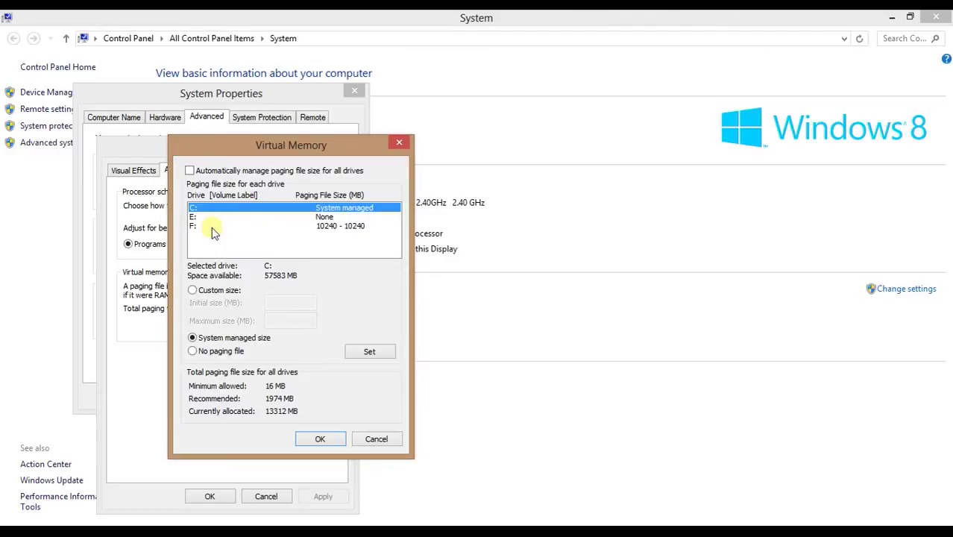
- Leave automatic paging file management off and choose a custom paging file size for drive E:
left_click(190, 172)
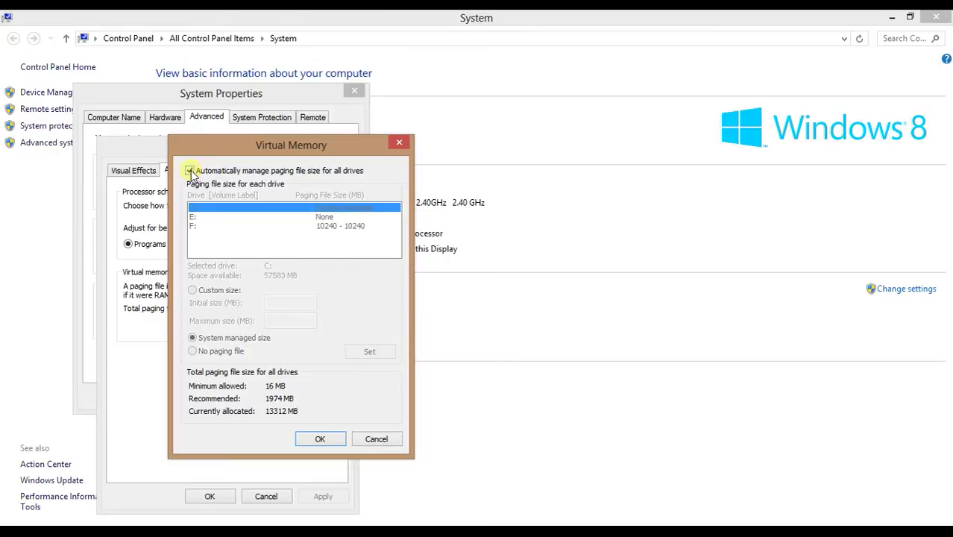
left_click(190, 171)
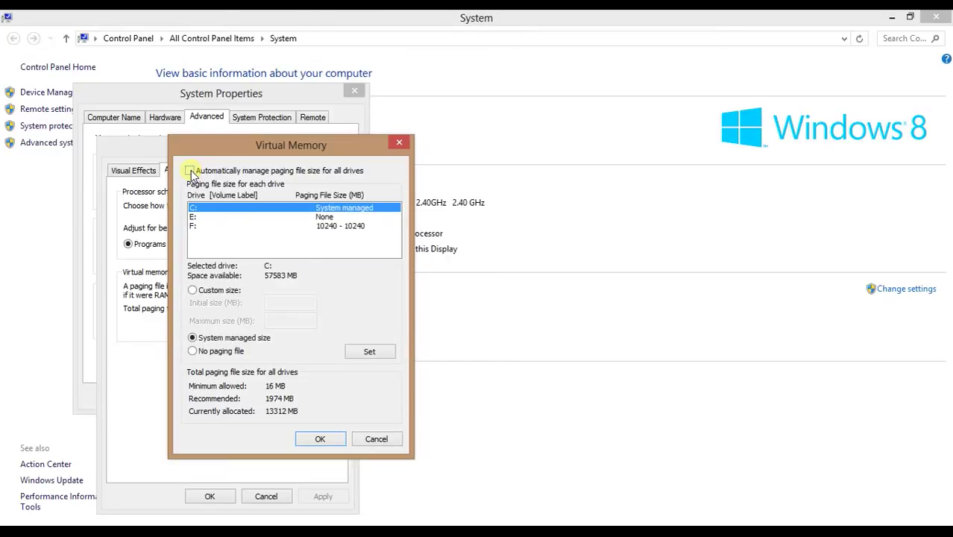
left_click(215, 218)
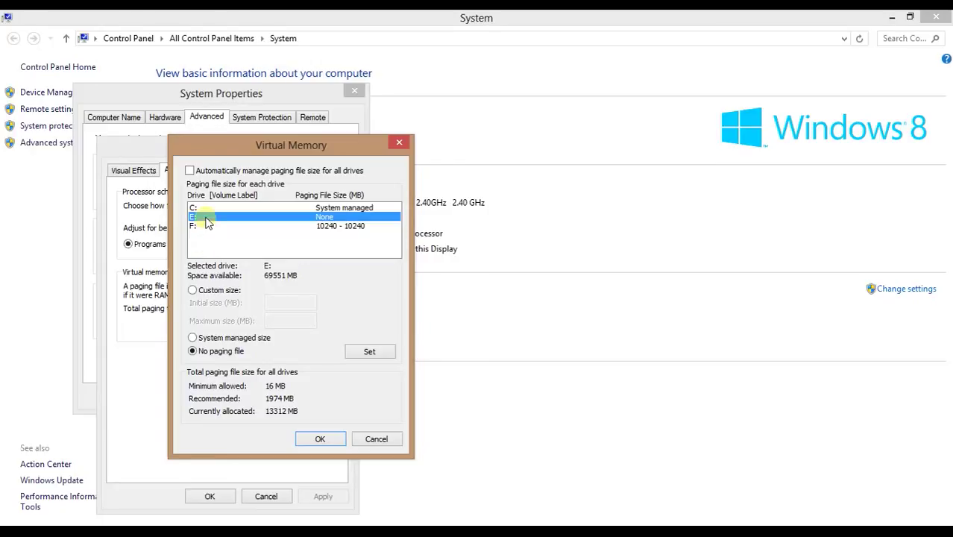
left_click(193, 291)
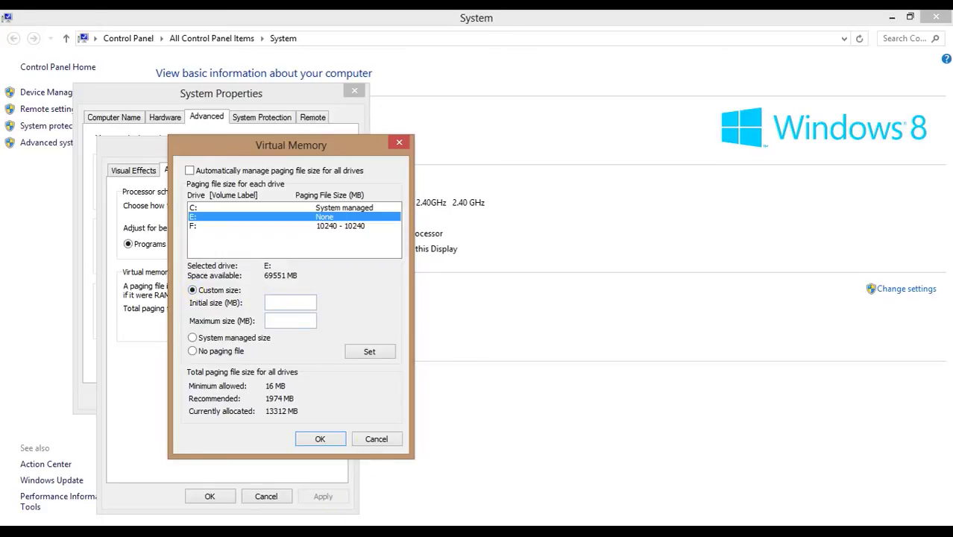
- Switch to Calculator, clear the display and calculate 1024*4 to get the paging file size in MB
key("alt+Tab")
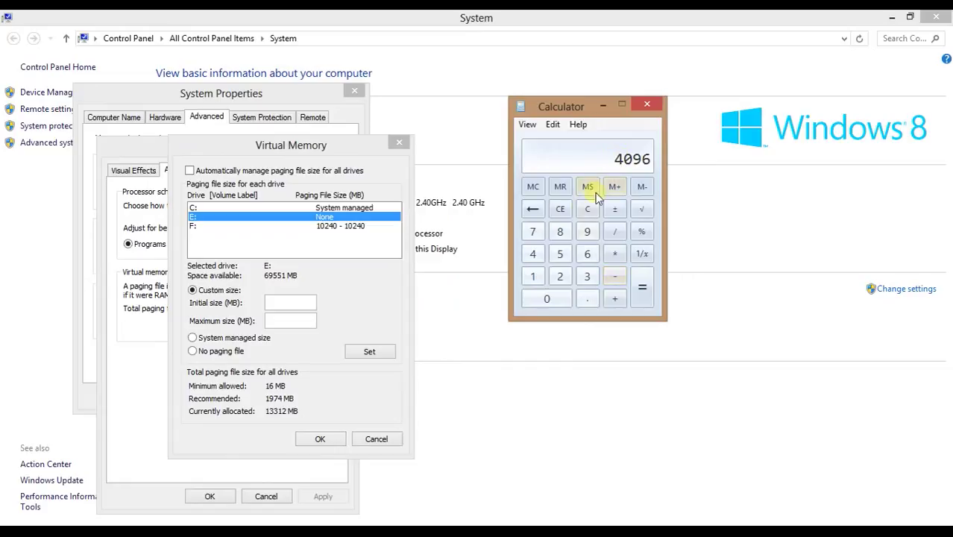
left_click(560, 209)
left_click(600, 209)
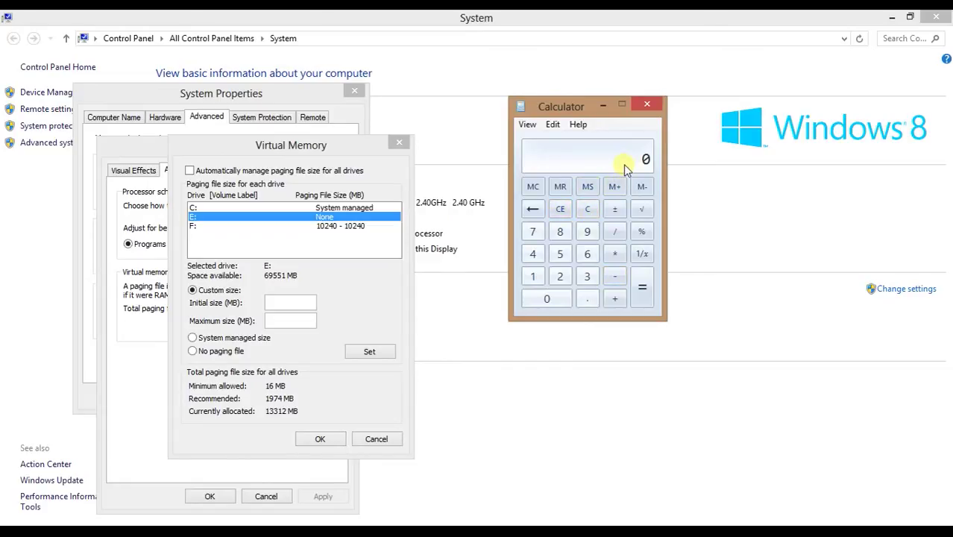
type("1024")
type("*4")
key("Return")
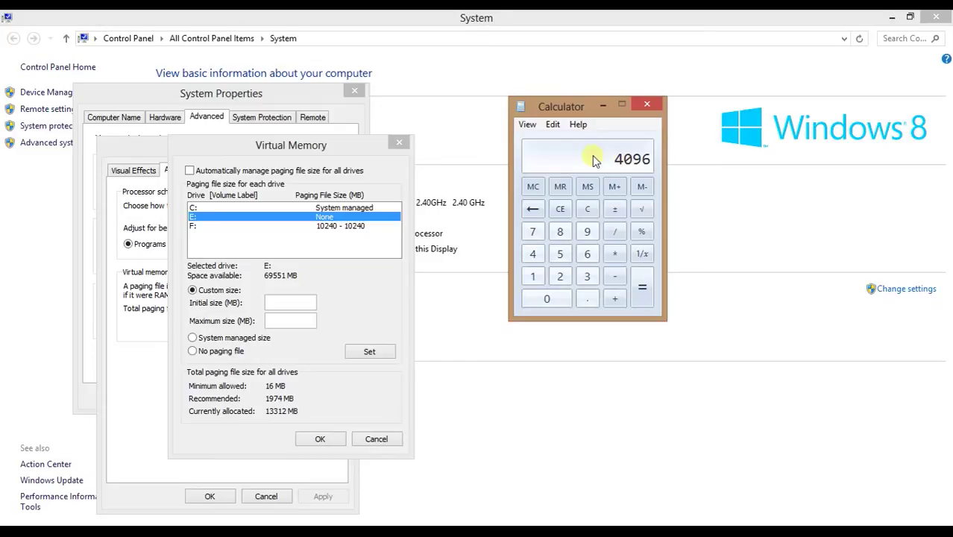
- Calculate 1024*10 as an alternative size, clear it and recalculate 1024*4
key("Escape")
type("1024*10")
key("Return")
key("Escape")
type("1024")
key("asterisk")
type("4")
key("Return")
- Set both the initial and maximum paging file size of drive E: to 4096 MB and assign it to the drive
left_click(296, 306)
type("4")
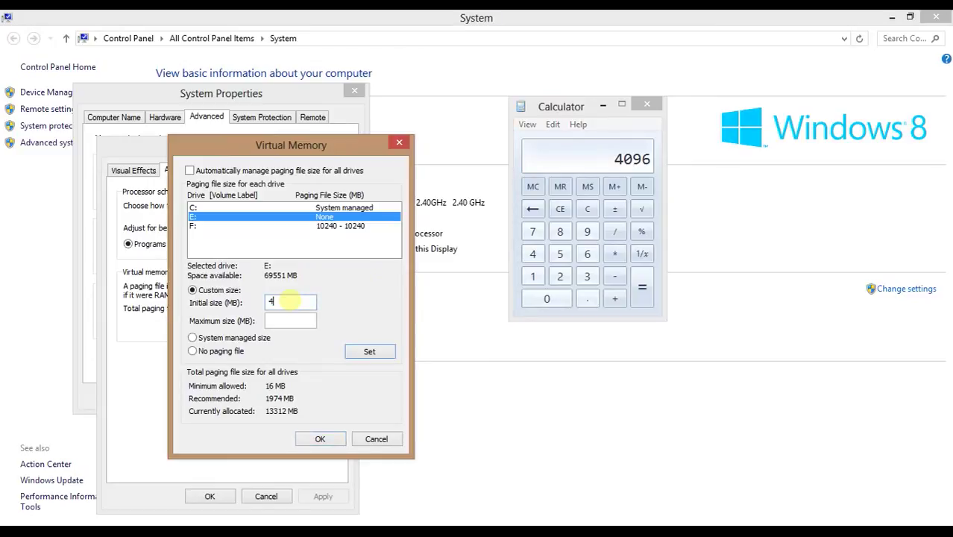
type("096")
left_click(298, 320)
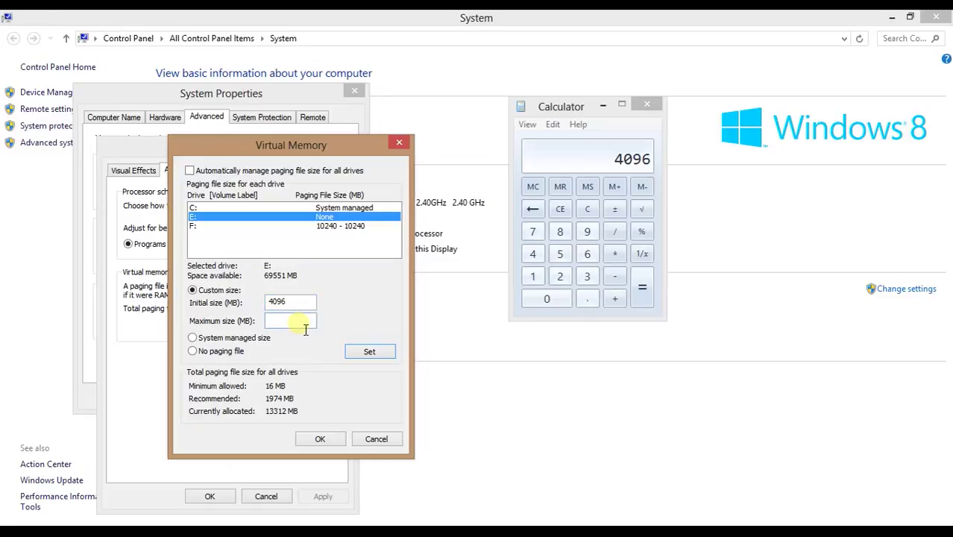
type("4096")
left_click(372, 352)
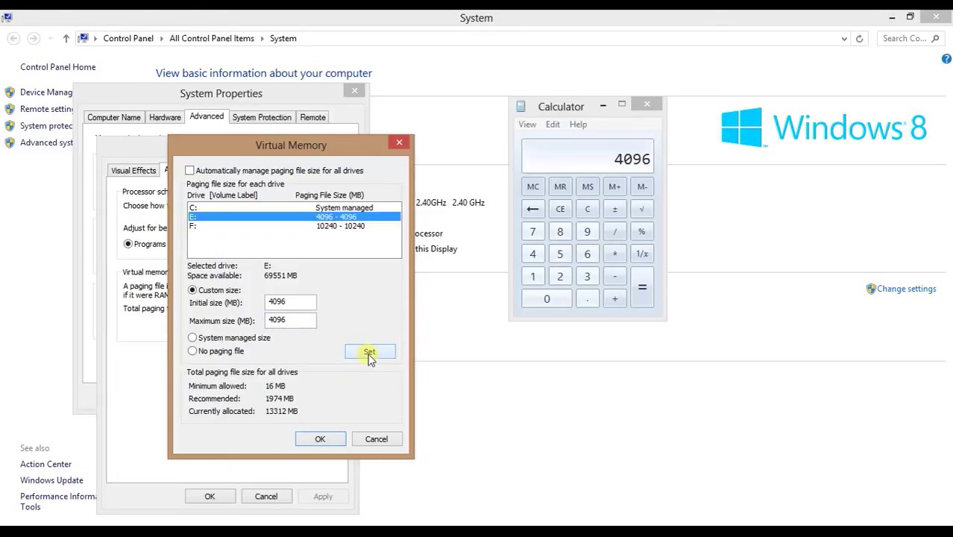
- Confirm the Virtual Memory, Performance Options and System Properties dialogs to save the paging file change
left_click(322, 439)
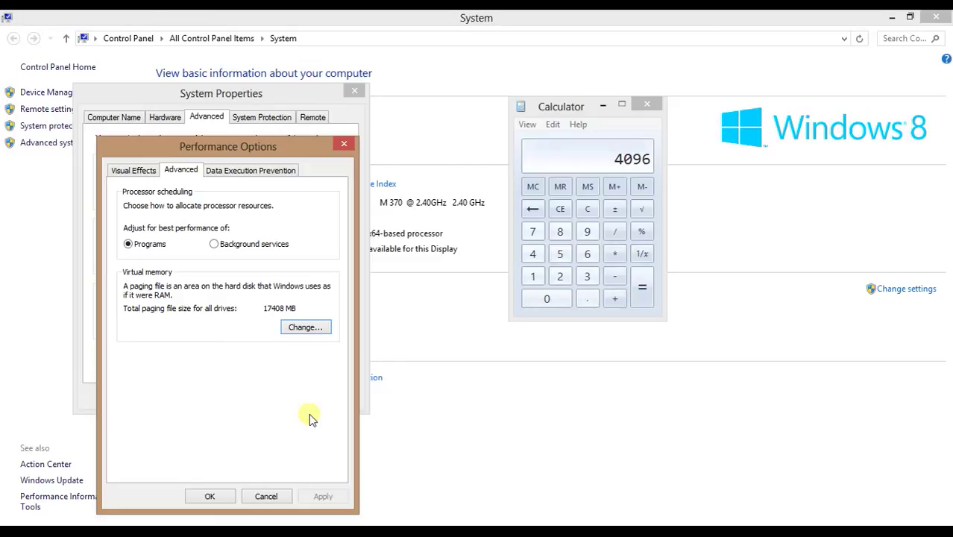
left_click(212, 497)
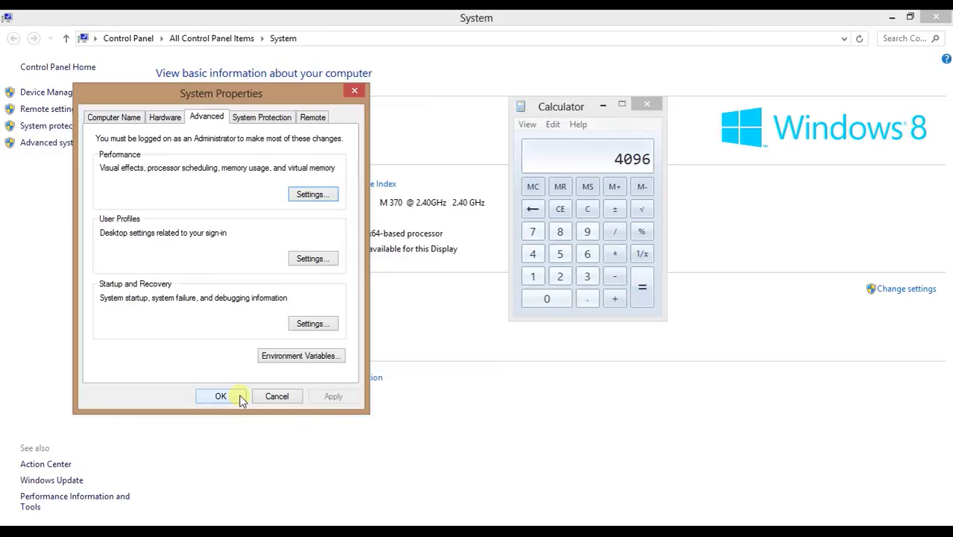
left_click(239, 399)
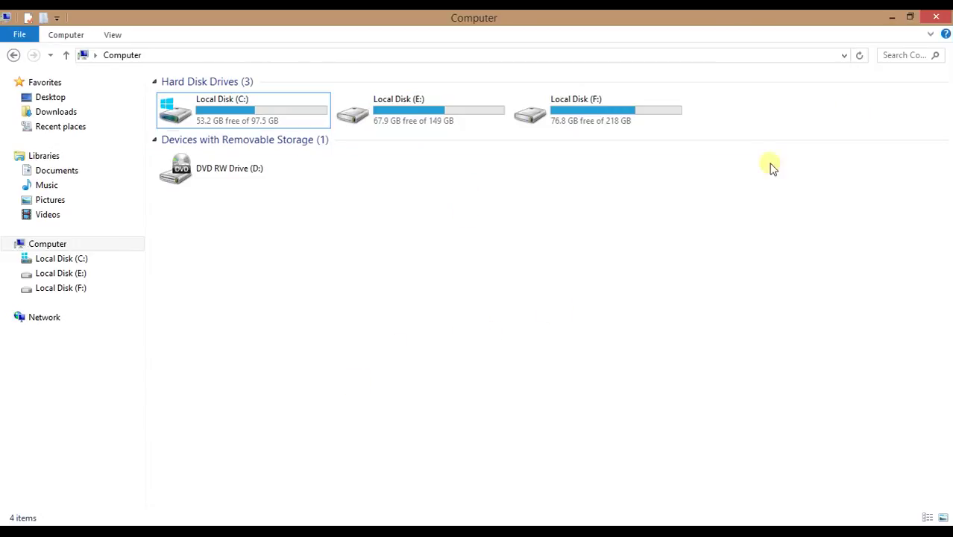
- Minimize File Explorer to return to the browser and look over the video page and the CuteTrick channel page
left_click(892, 18)
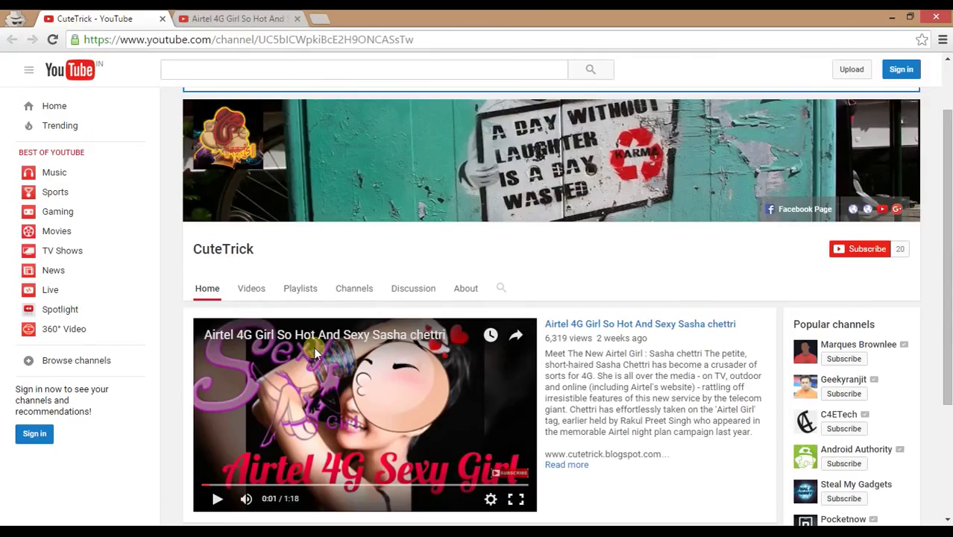
left_click(237, 18)
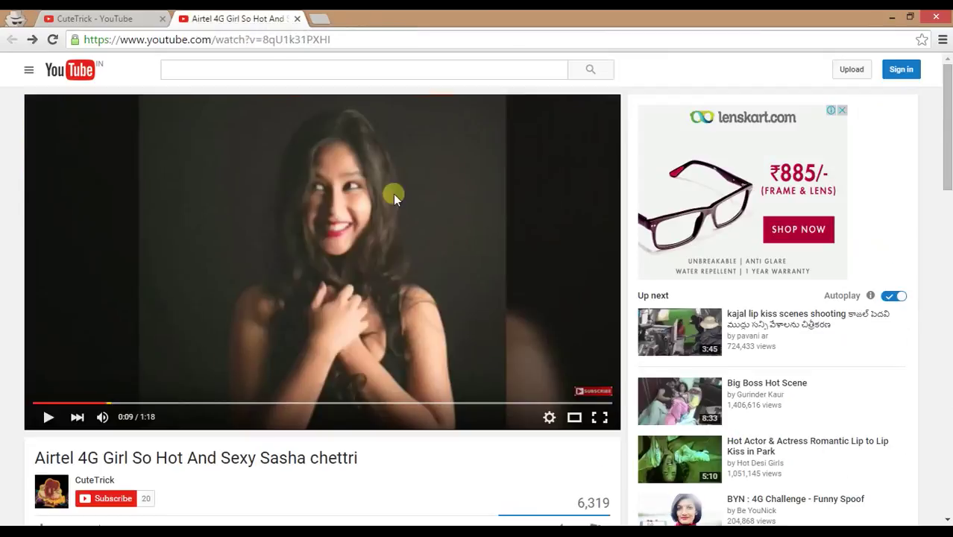
scroll(604, 395, "down", 1)
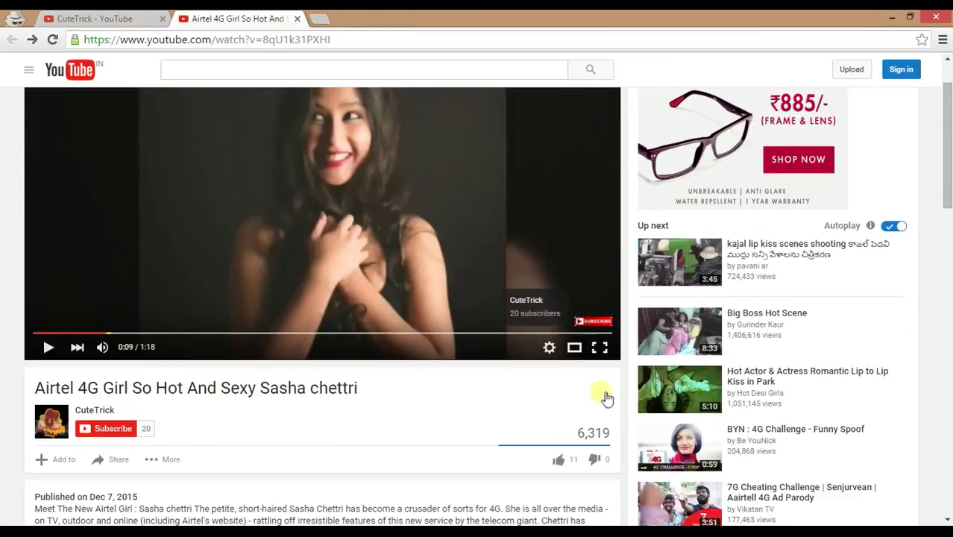
left_click(112, 429)
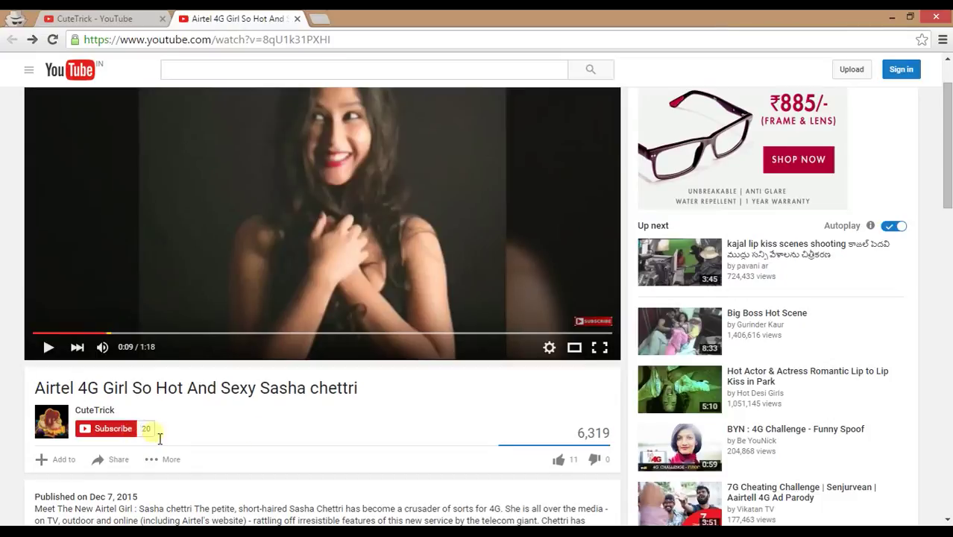
scroll(314, 431, "down", 1)
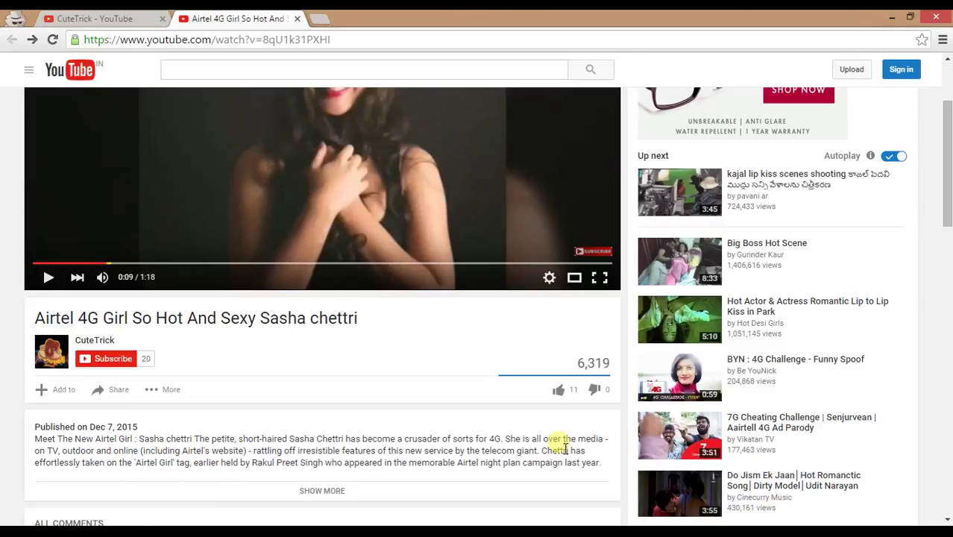
scroll(564, 445, "up", 2)
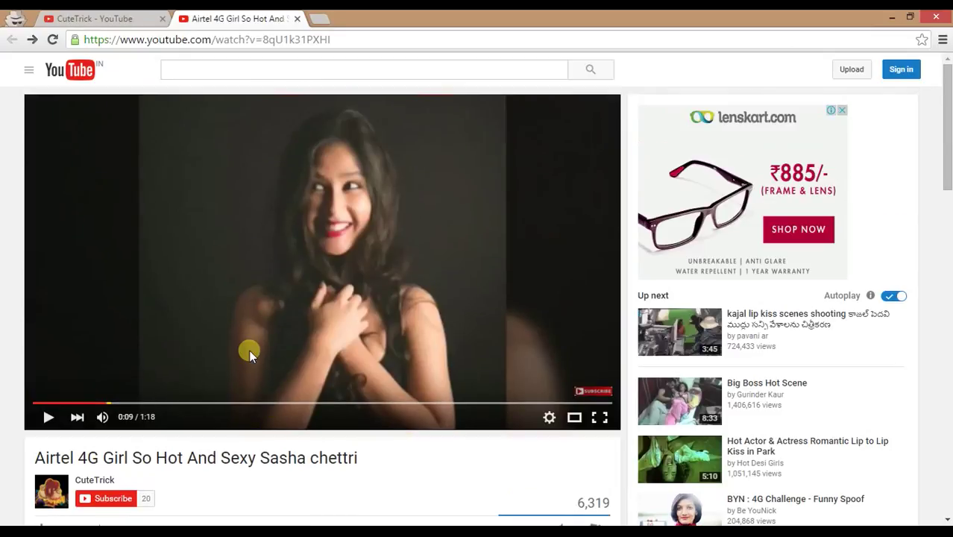
left_click(115, 19)
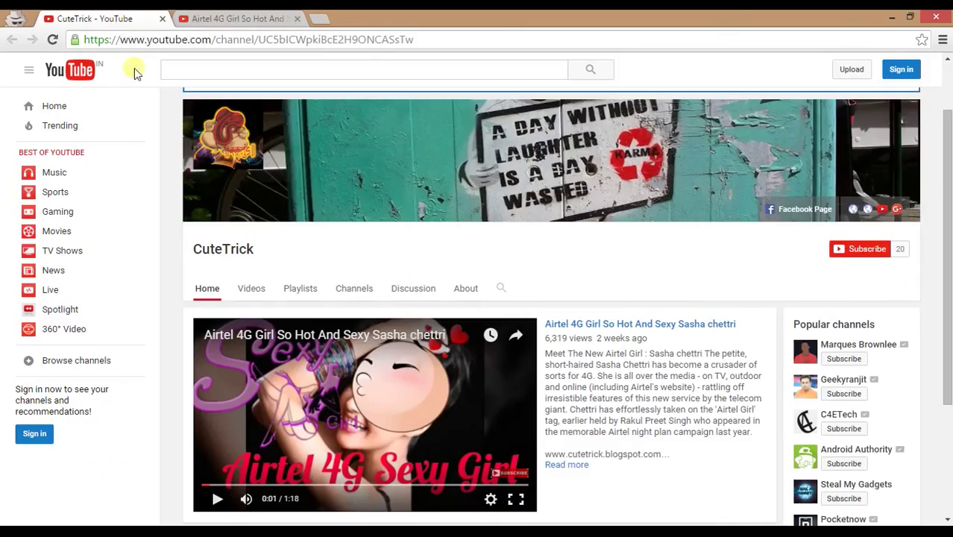
scroll(615, 406, "down", 1)
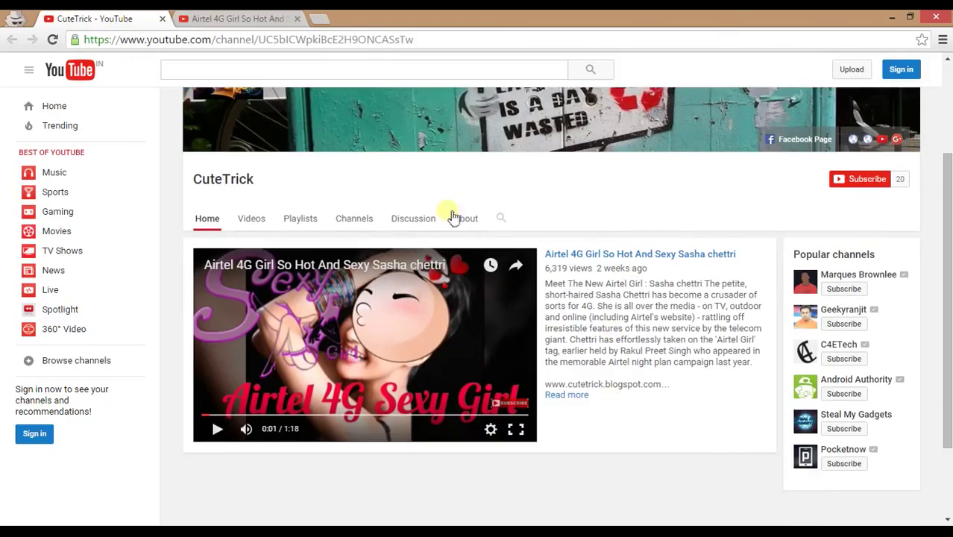